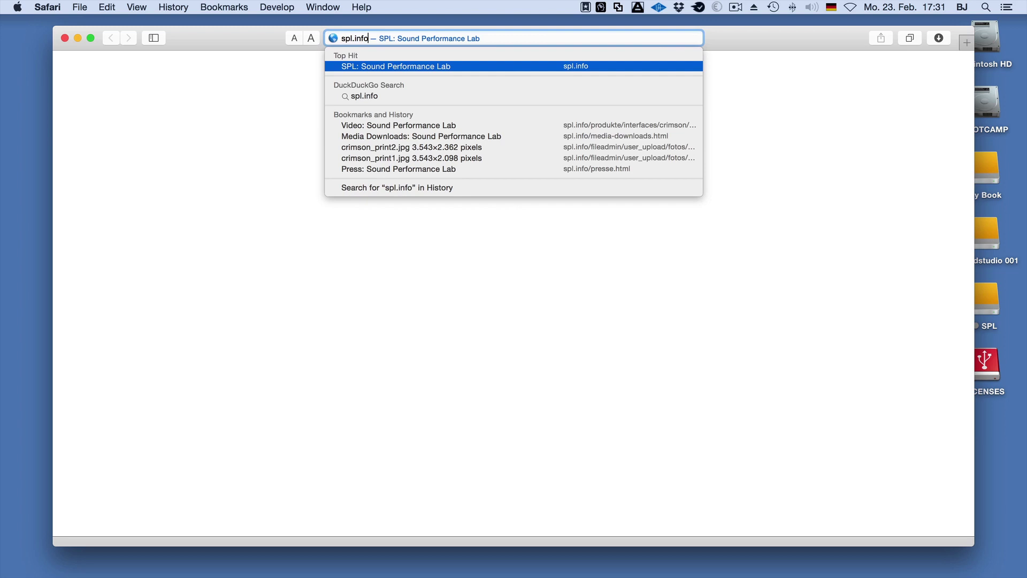
Step: Load spl.info, go to the Crimson product page and download the Mac driver 3.2 ZIP
key(Return)
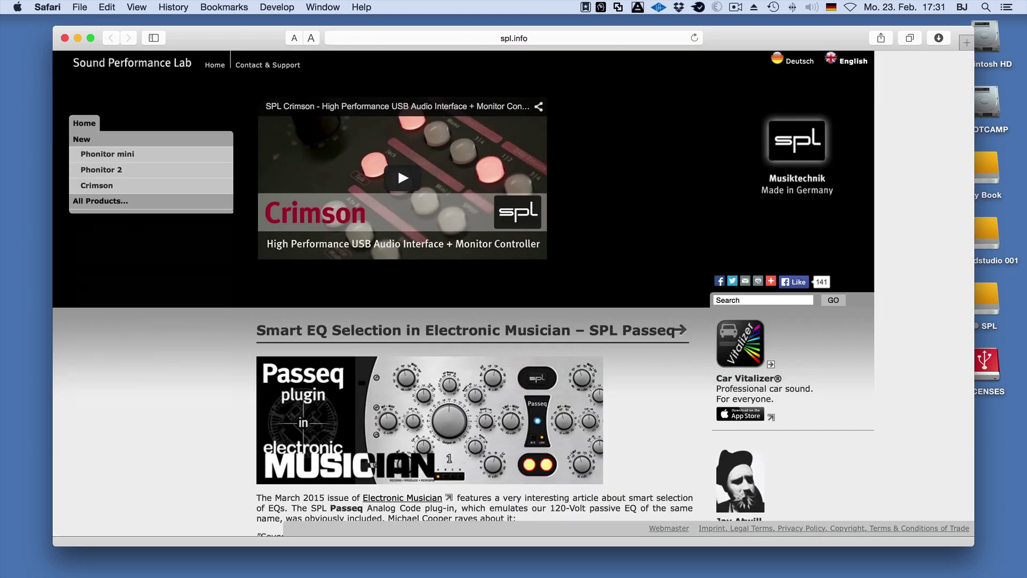
click(97, 186)
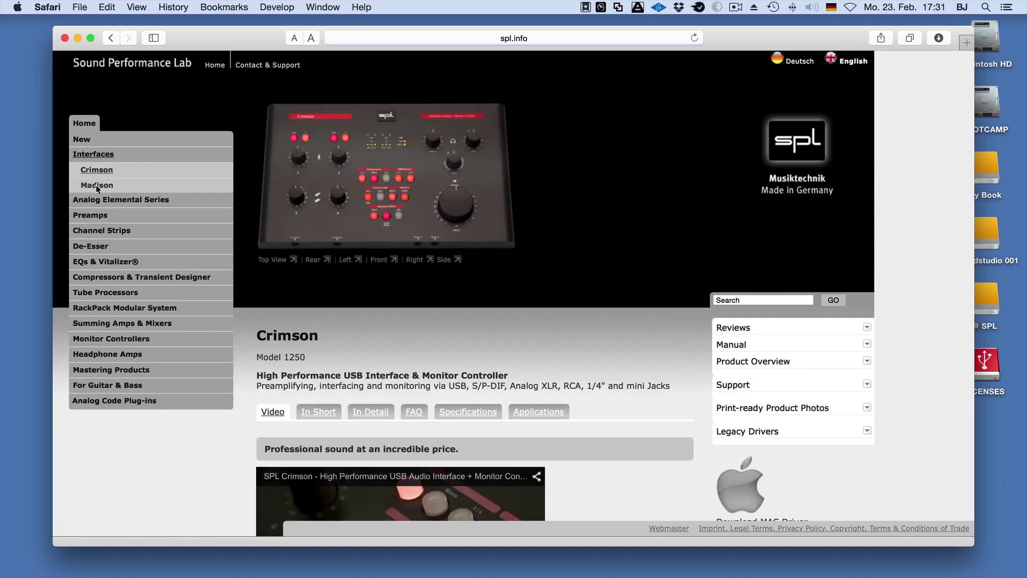
scroll(832, 428, down, 1)
scroll(832, 428, down, 4)
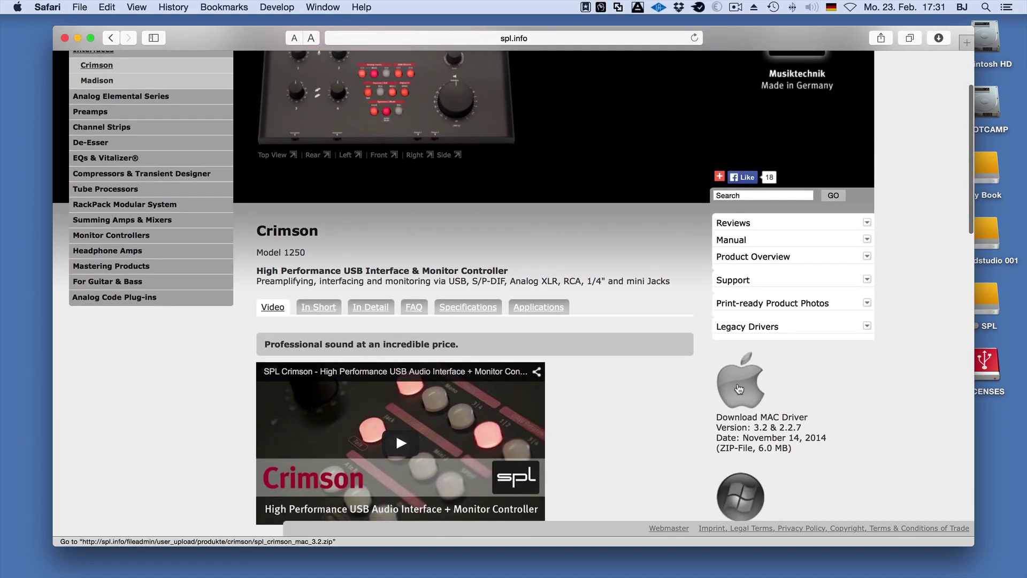
click(737, 383)
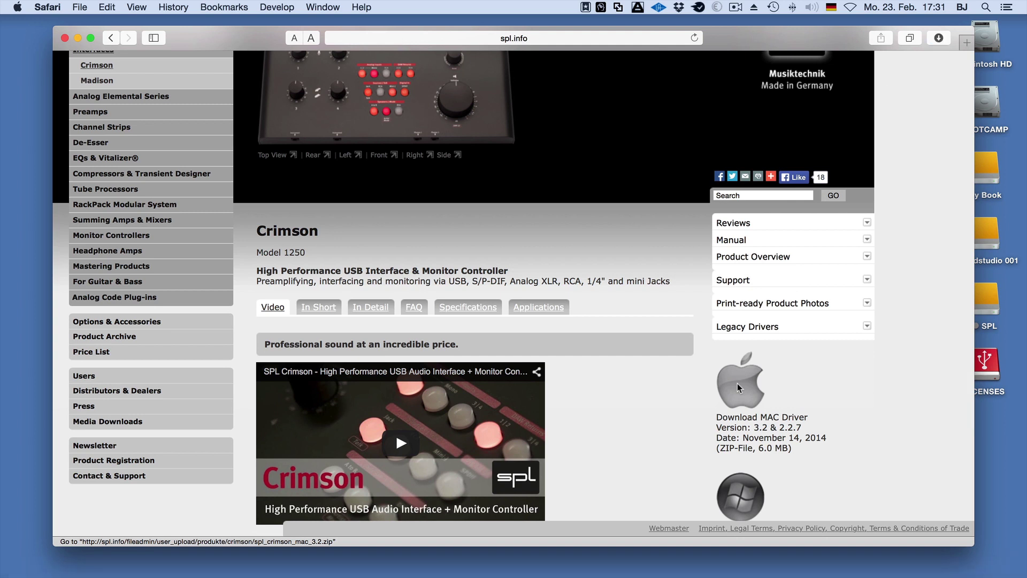
Step: Open the spl_crimson_mac_3.2 folder from Downloads and preview readme_mac.rtf and driver_recommendations_mac.pdf
key(cmd+q)
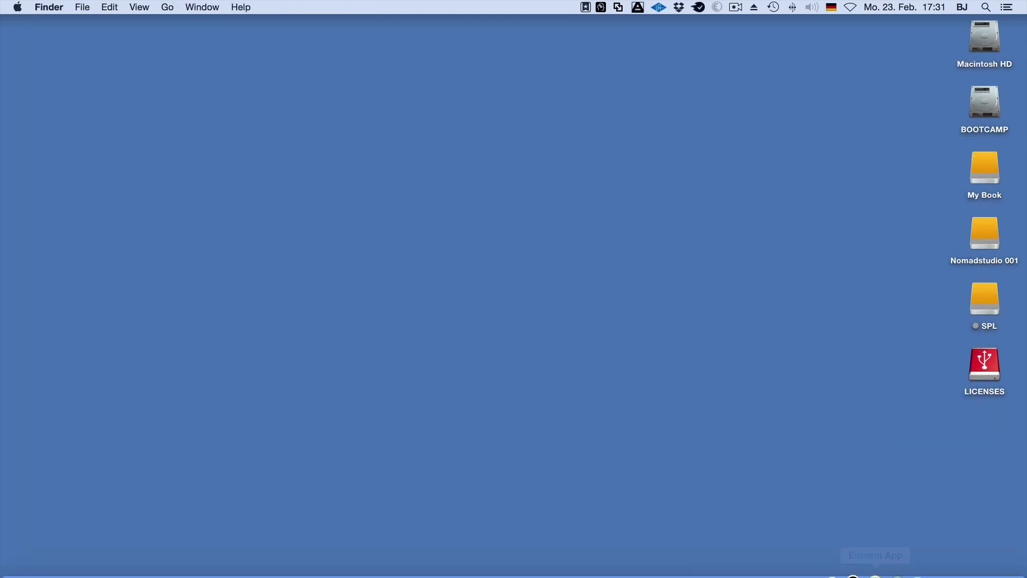
click(974, 548)
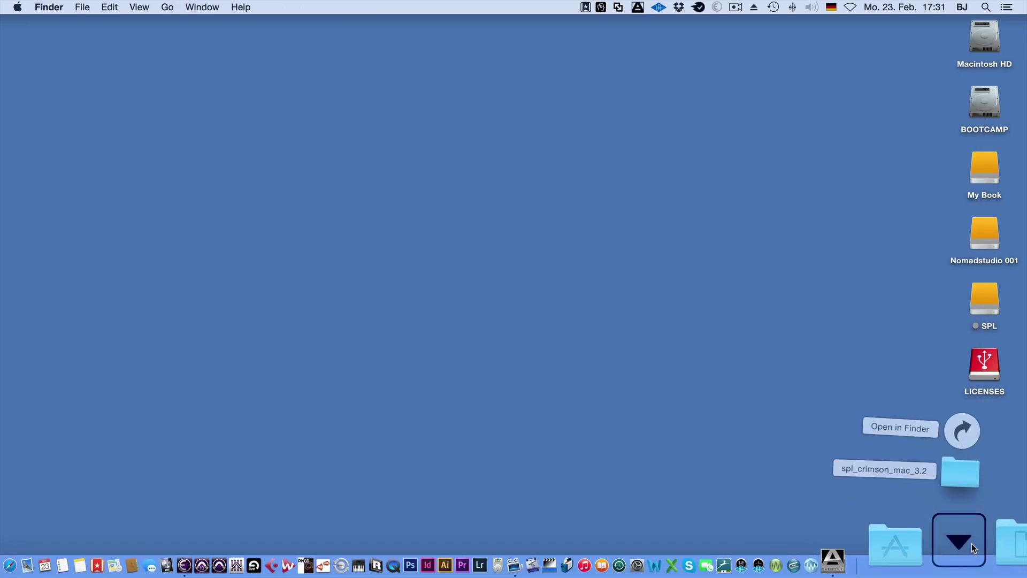
click(989, 472)
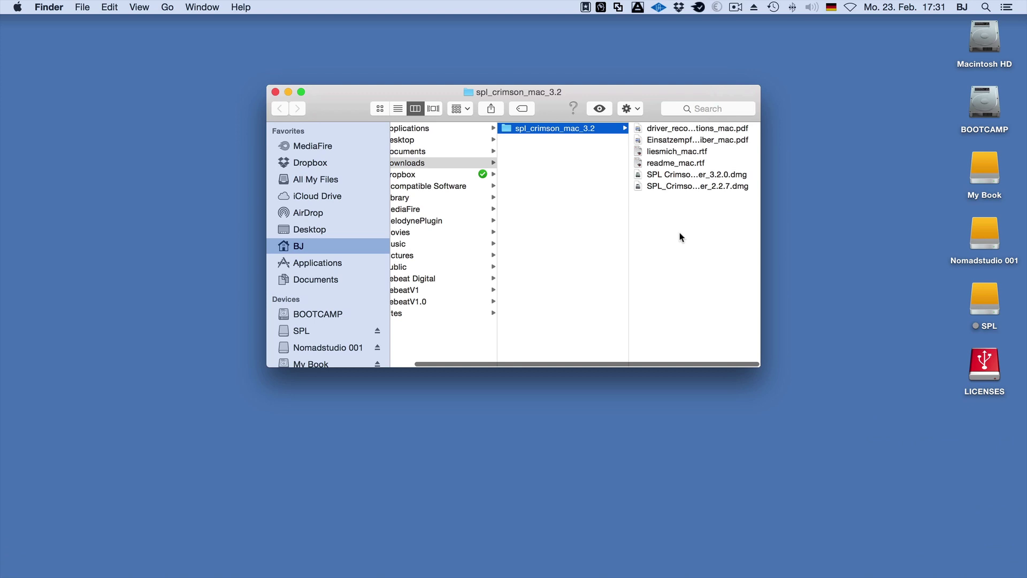
click(676, 162)
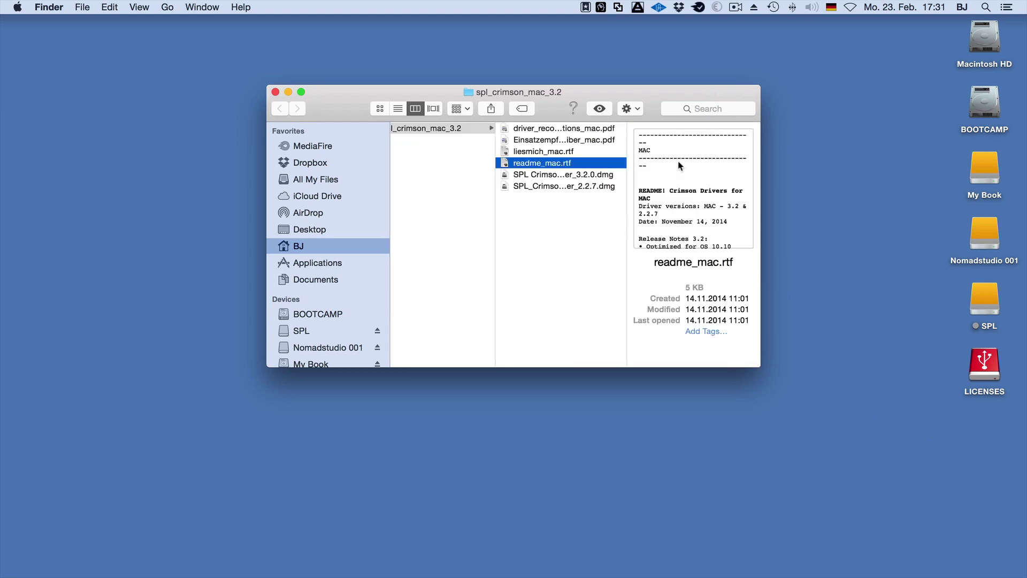
click(558, 128)
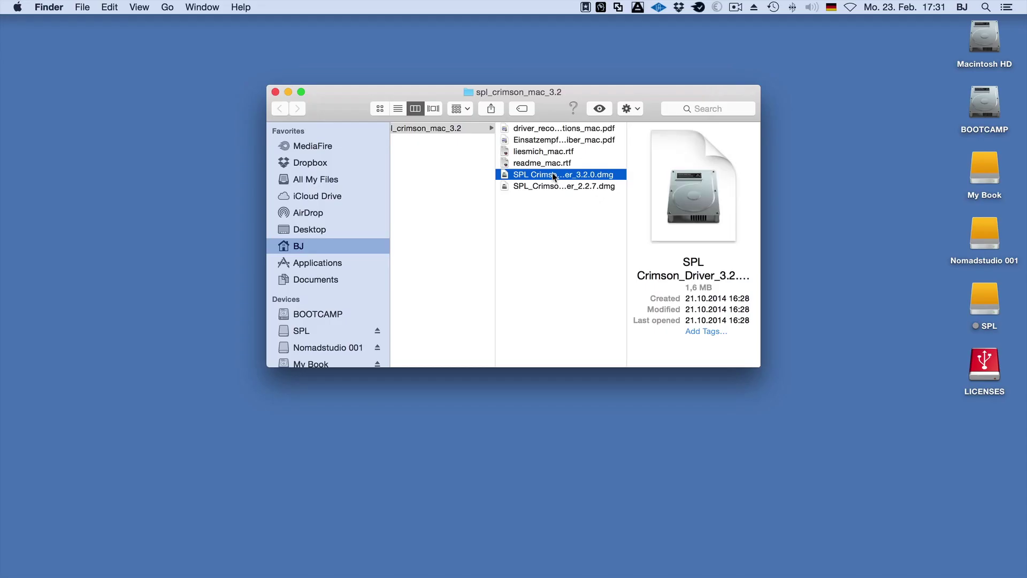
Step: Mount SPL Crimson_Driver_3.2.0.dmg and run SPL Crimson_3.2.0.pkg, authorising with the admin password and accepting the restart
double_click(554, 176)
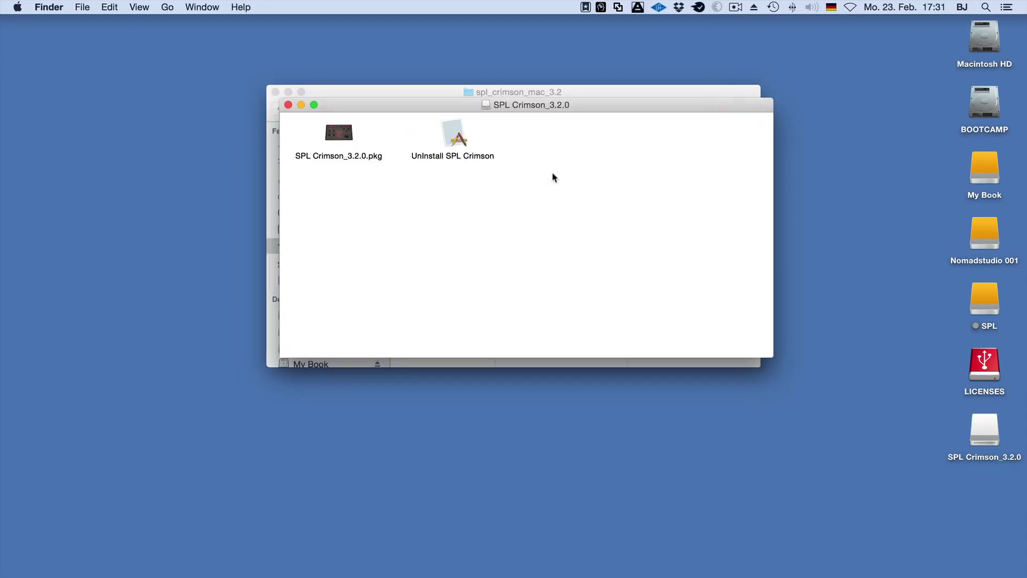
double_click(339, 135)
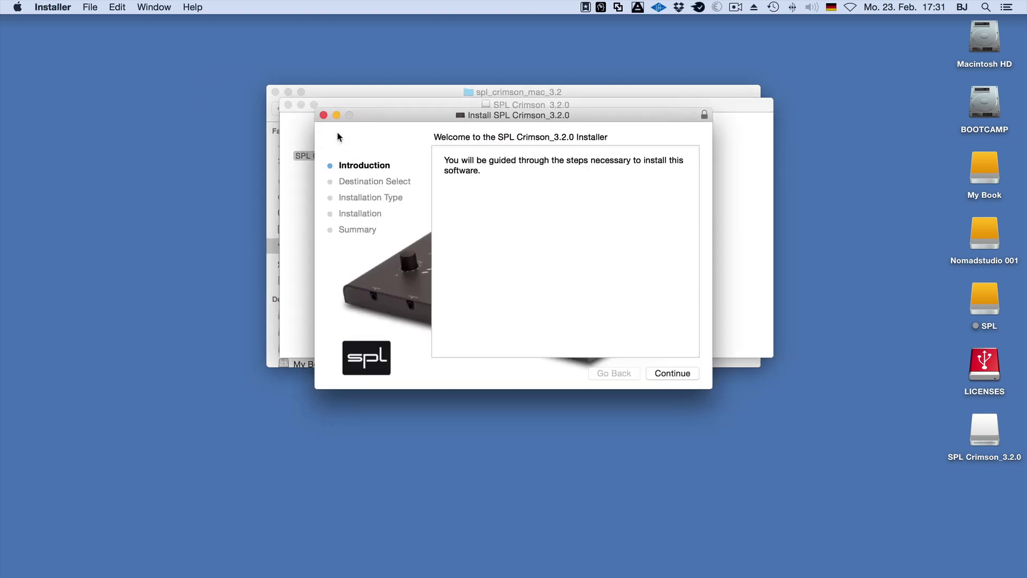
click(673, 374)
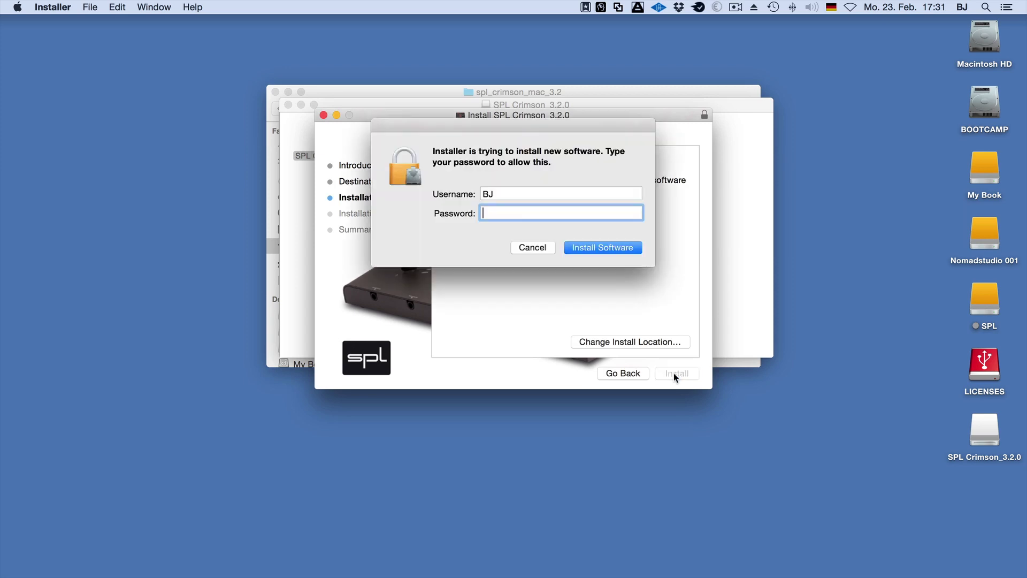
text(••••••••••••)
key(Return)
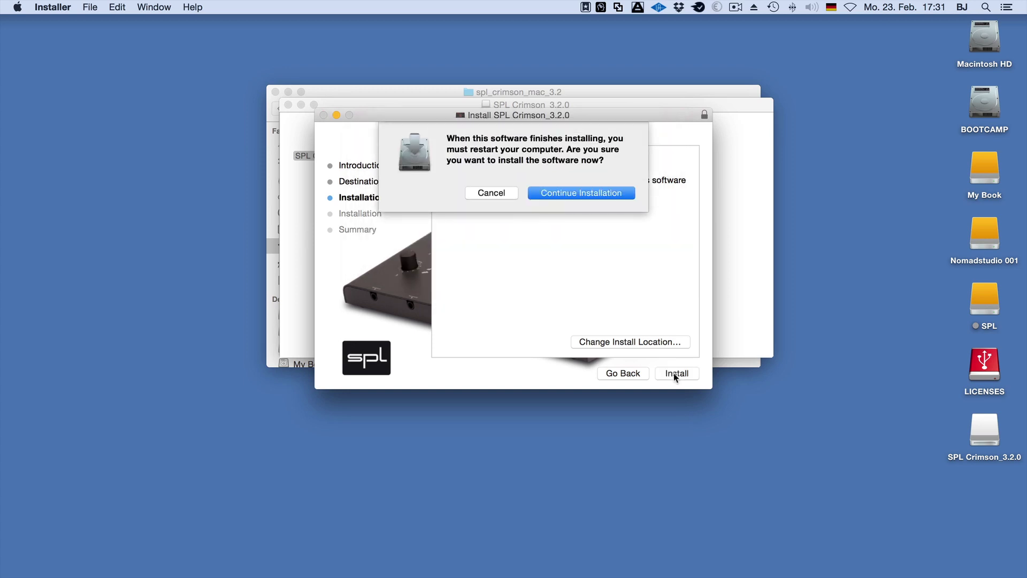
click(595, 191)
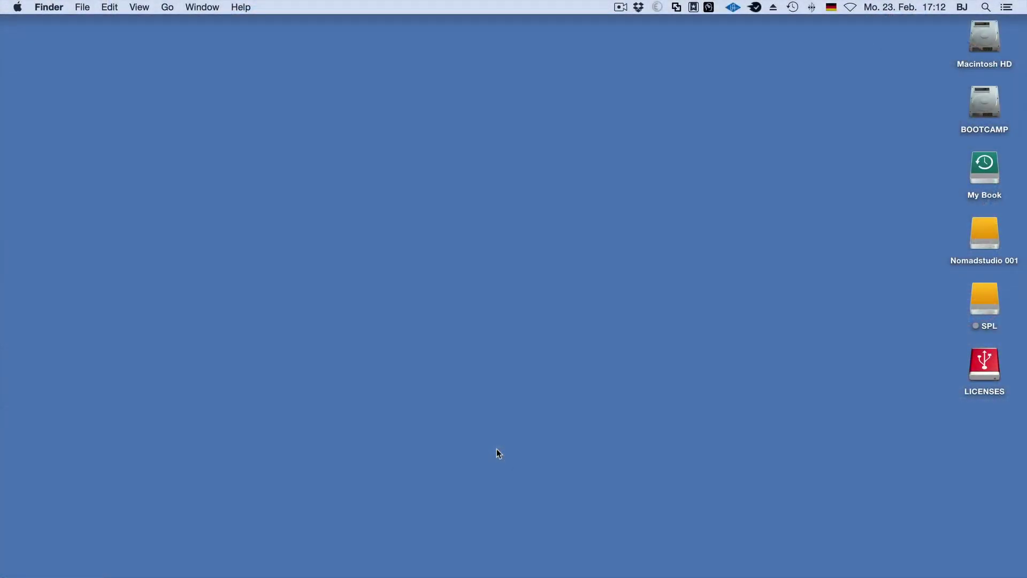
Step: In Audio MIDI Setup, set SPL Crimson (Core Audio) as the sound output device, then quit
mouse_move(428, 564)
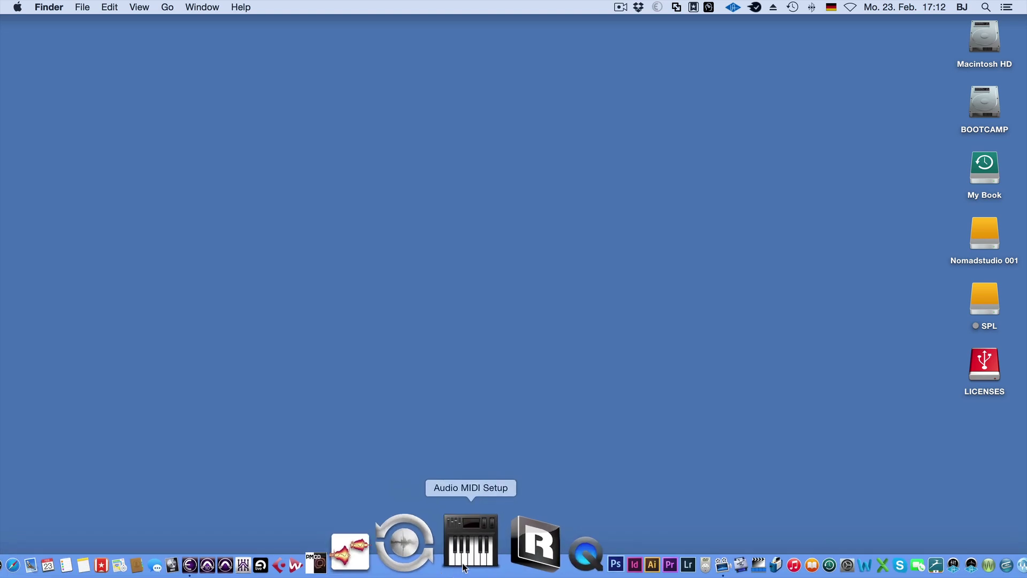
click(463, 566)
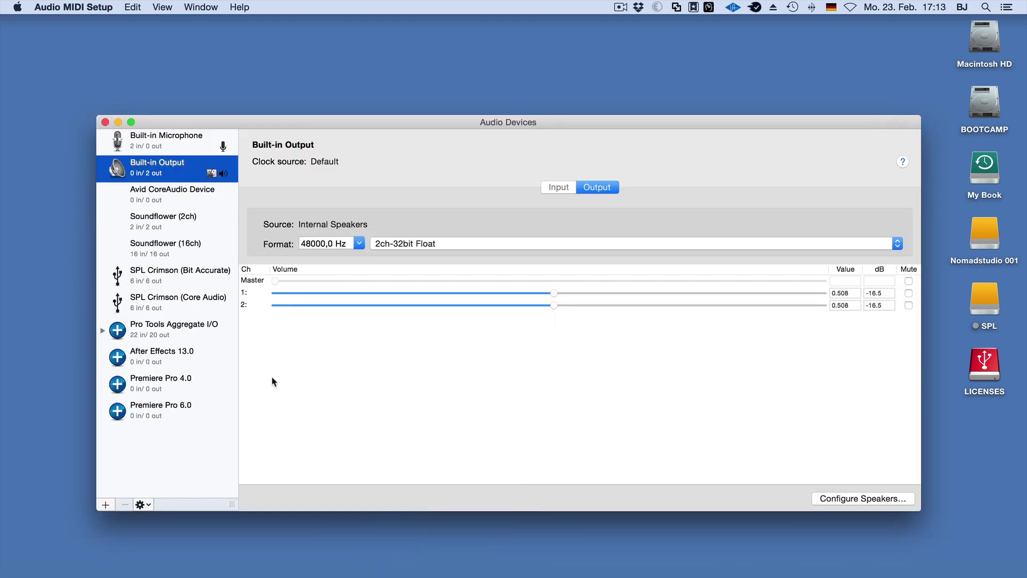
click(199, 306)
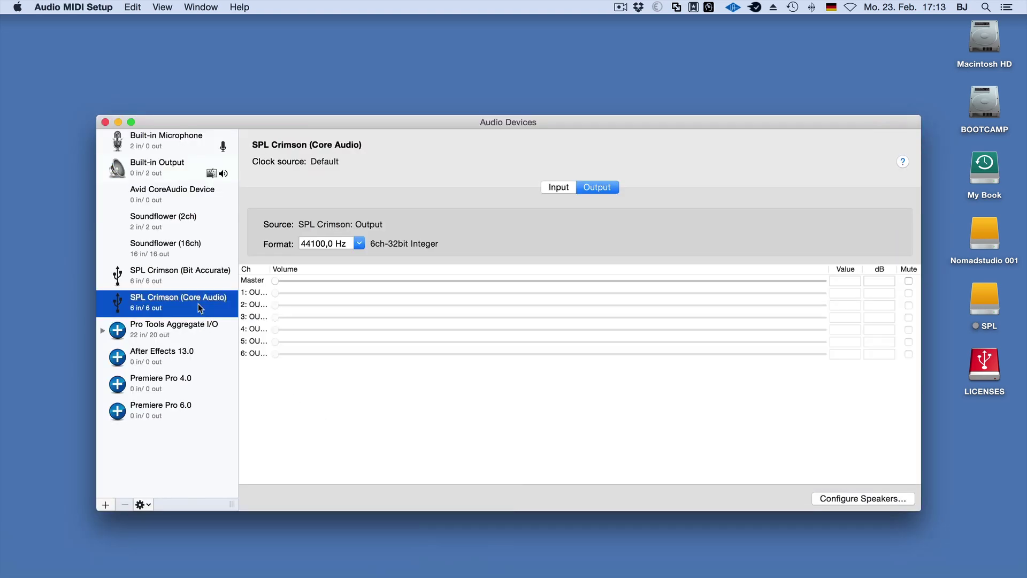
click(142, 504)
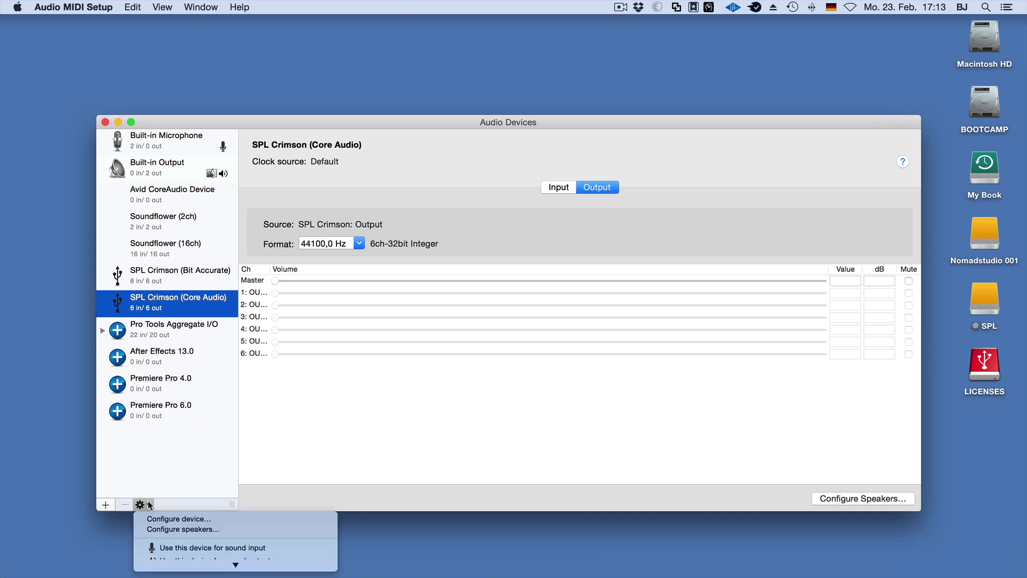
click(172, 549)
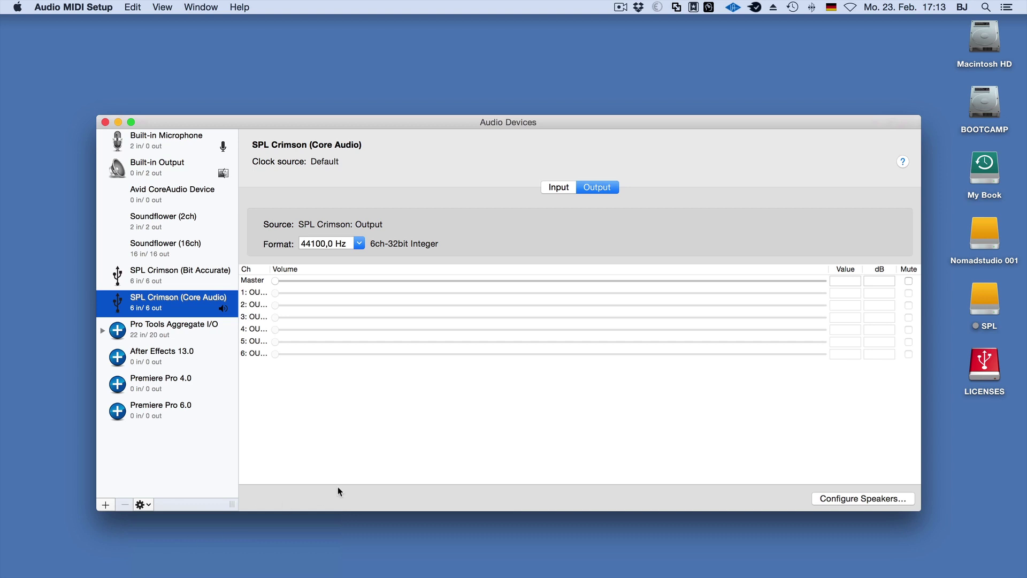
key(super+q)
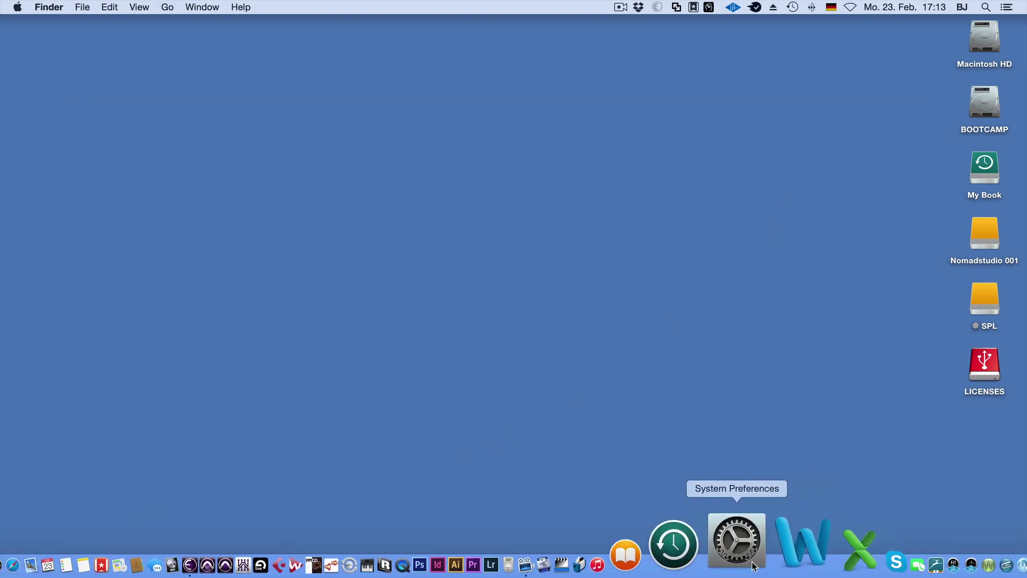
Step: Enable 'Show volume in menu bar' in Sound preferences and pick SPL Crimson from the menu-bar volume list
click(752, 566)
click(975, 149)
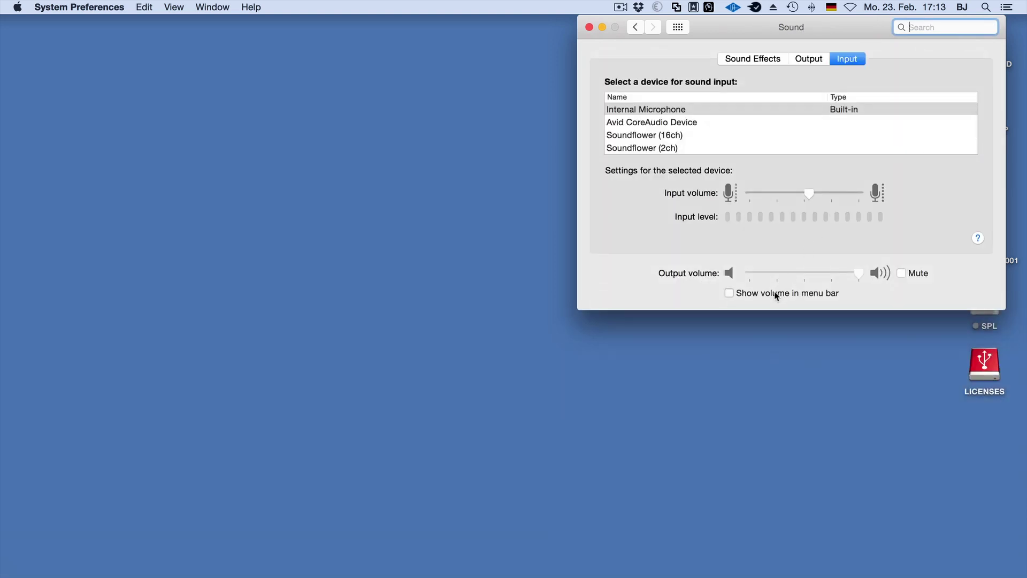
click(776, 293)
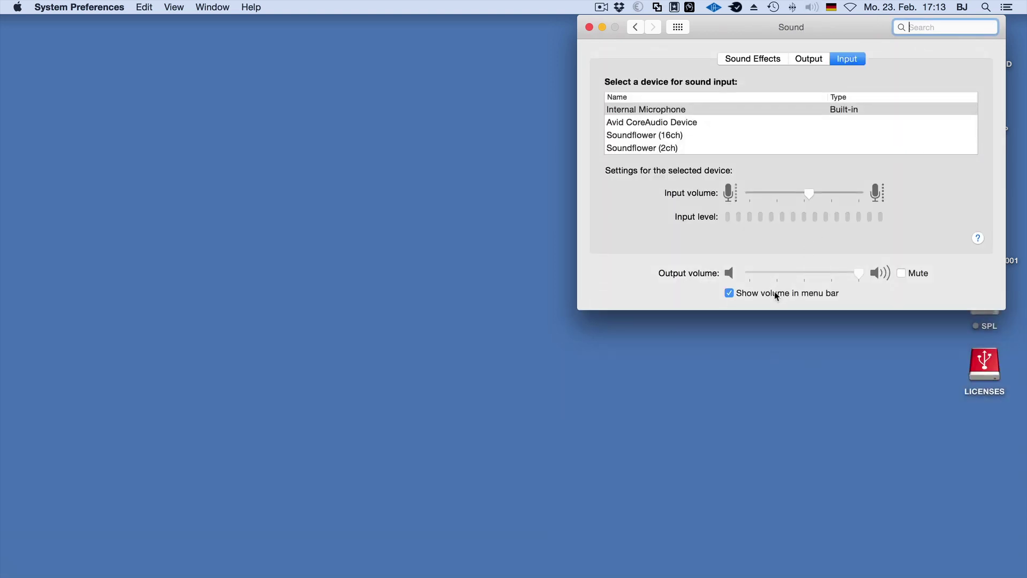
click(591, 30)
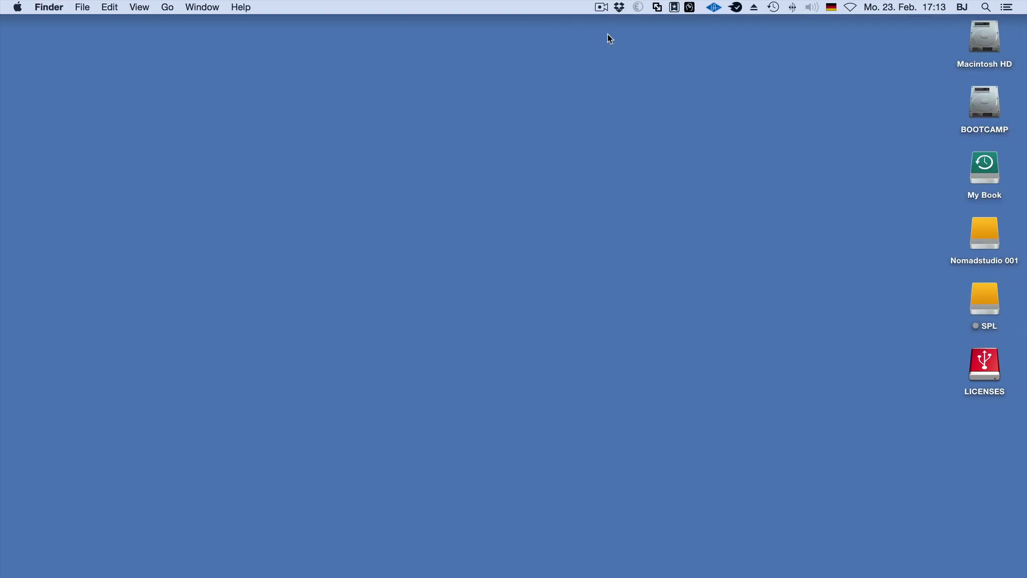
click(813, 7)
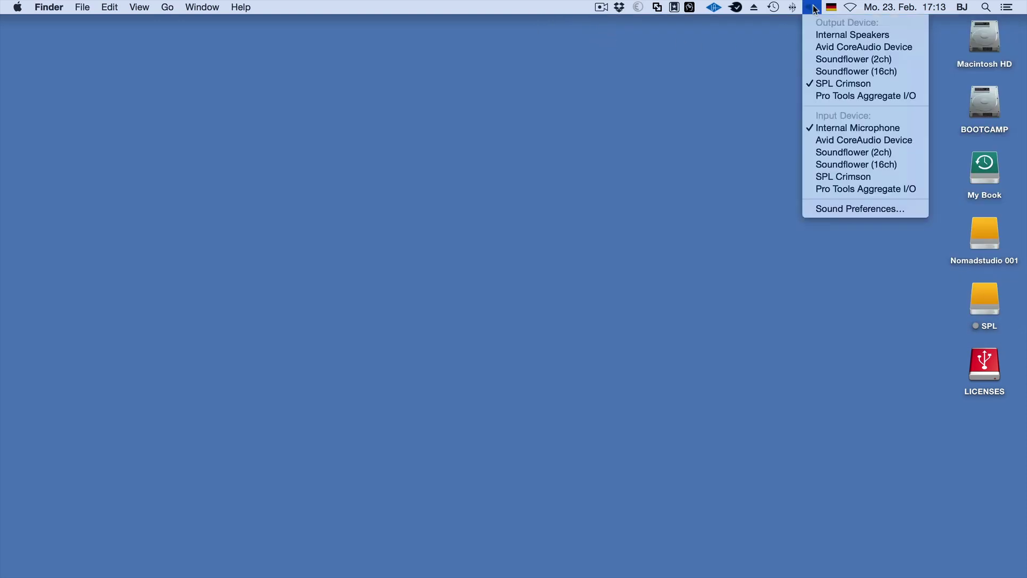
click(836, 82)
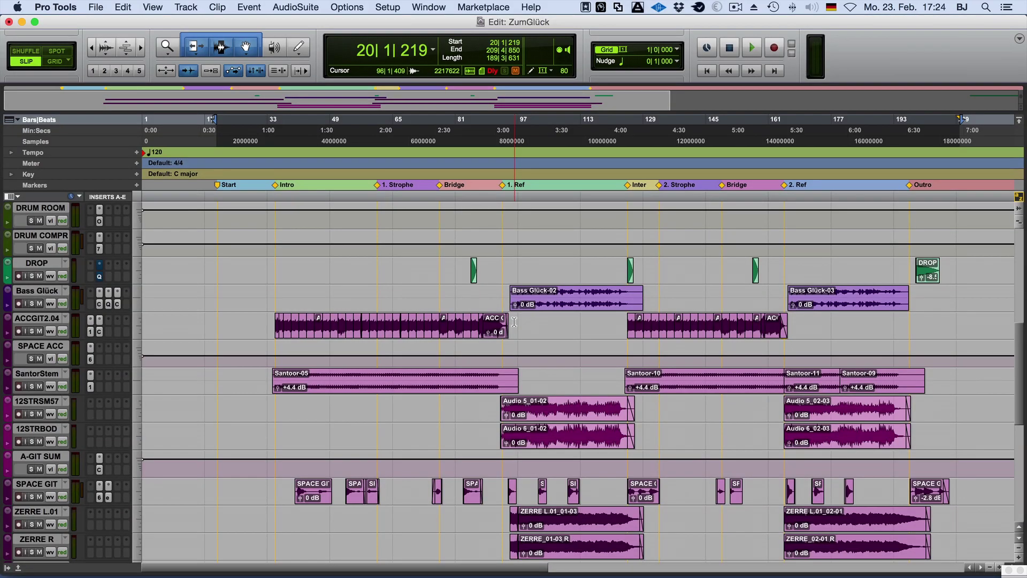
Step: Open Setup > Playback Engine and expand the device list showing both SPL Crimson modes
click(388, 7)
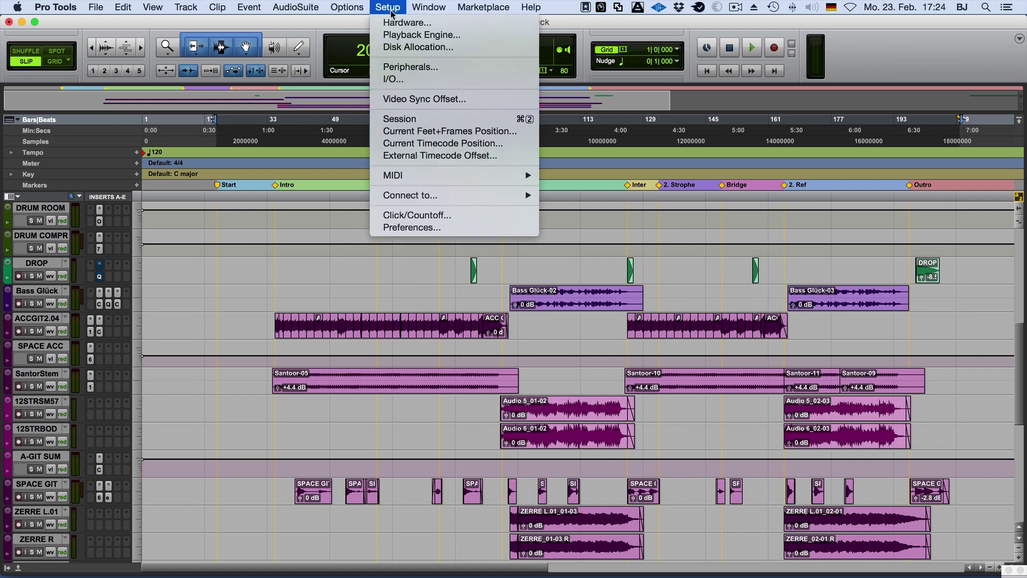
click(408, 35)
click(571, 160)
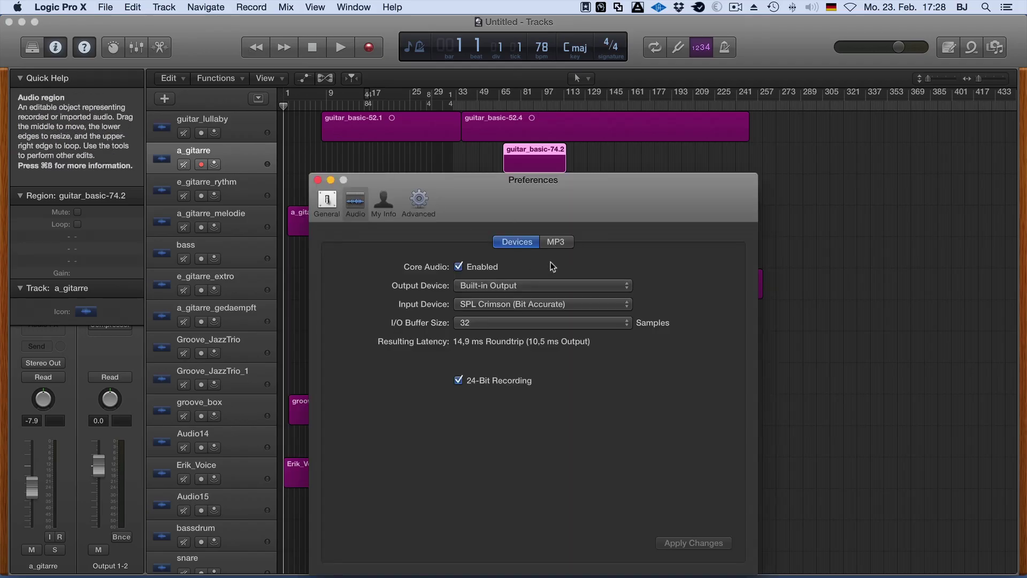
Step: Choose SPL Crimson (Bit Accurate) as Logic's output device
click(544, 286)
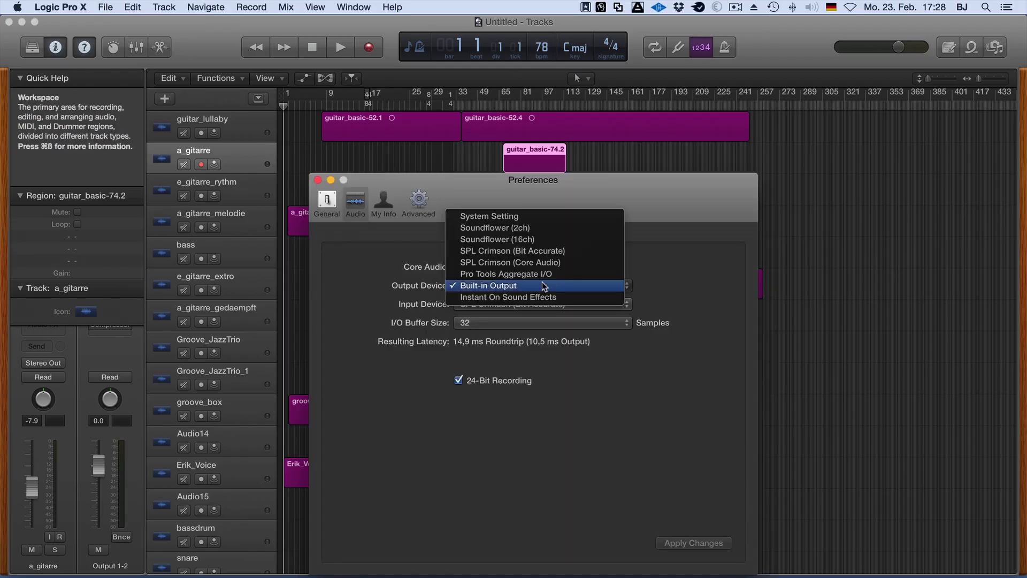
click(556, 255)
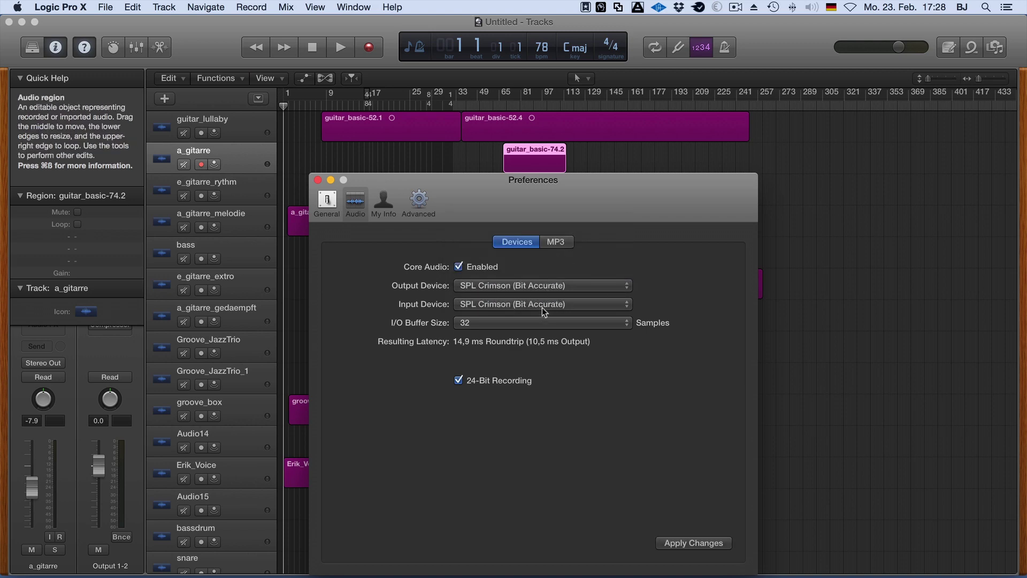